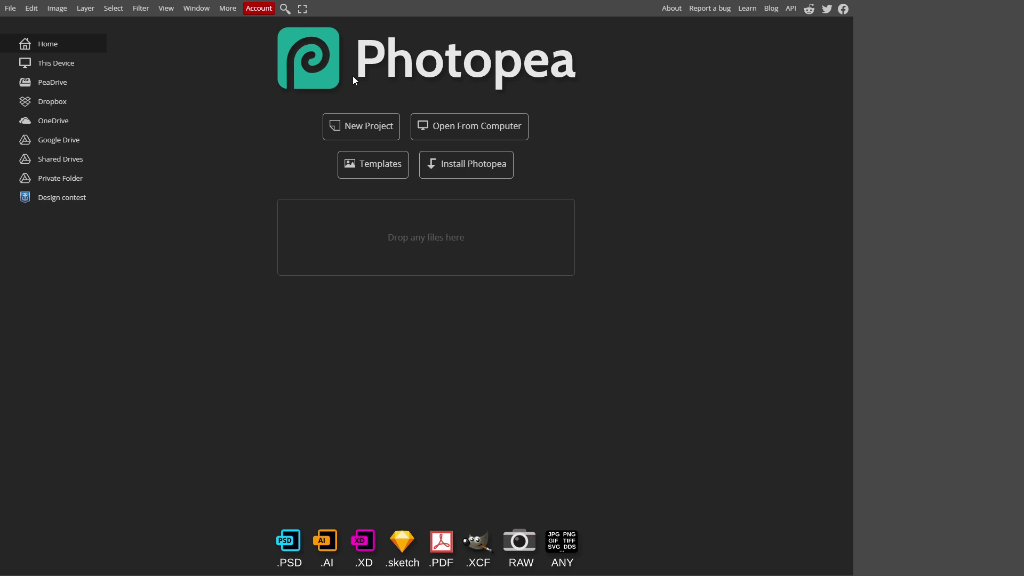
Drop the rabbit JPG into Photopea to open it, then test-move the layer back into place
{"action": "left_click_drag", "start_coordinate": [353, 76], "coordinate": [455, 237]}
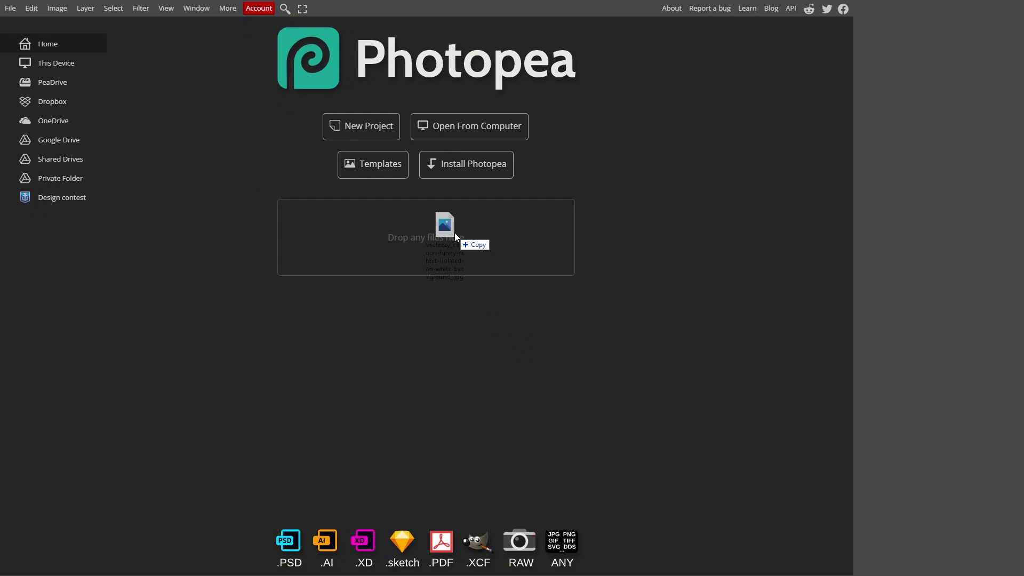
{"action": "left_click_drag", "start_coordinate": [455, 235], "coordinate": [455, 232]}
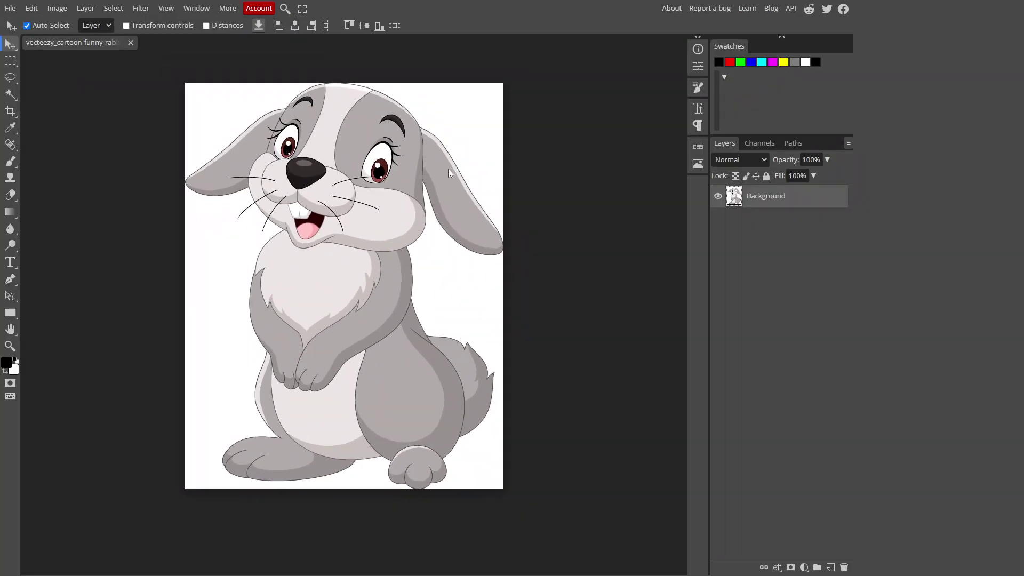
{"action": "mouse_move", "coordinate": [342, 176]}
{"action": "left_mouse_down"}
{"action": "mouse_move", "coordinate": [376, 213]}
{"action": "mouse_move", "coordinate": [341, 155]}
{"action": "mouse_move", "coordinate": [329, 161]}
{"action": "left_mouse_up"}
Run Vectorize Bitmap on the rabbit with 20 colors, Reduce noise, Cartoon mode and Merge colors
{"action": "left_click", "coordinate": [54, 9]}
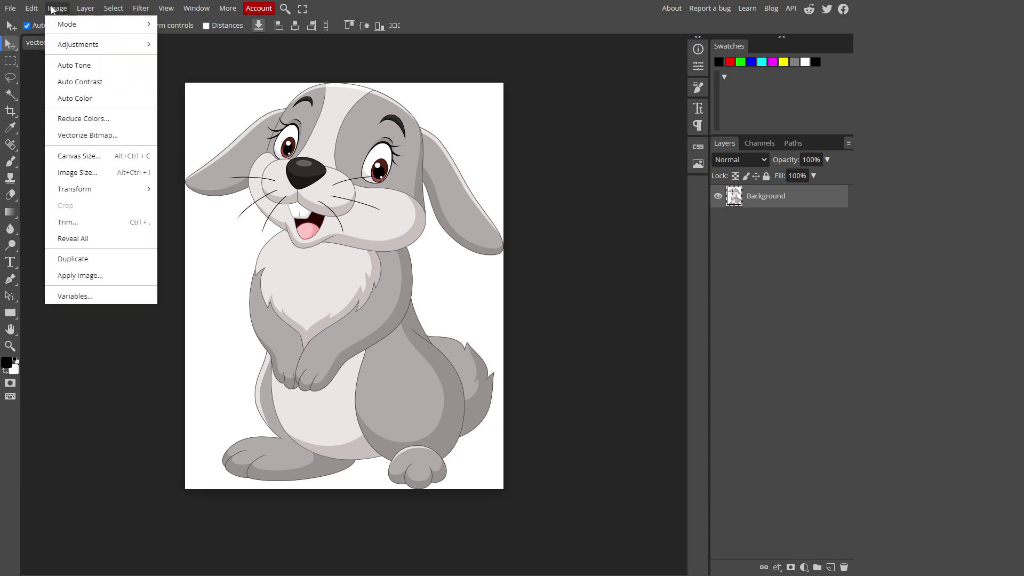
{"action": "left_click", "coordinate": [87, 136]}
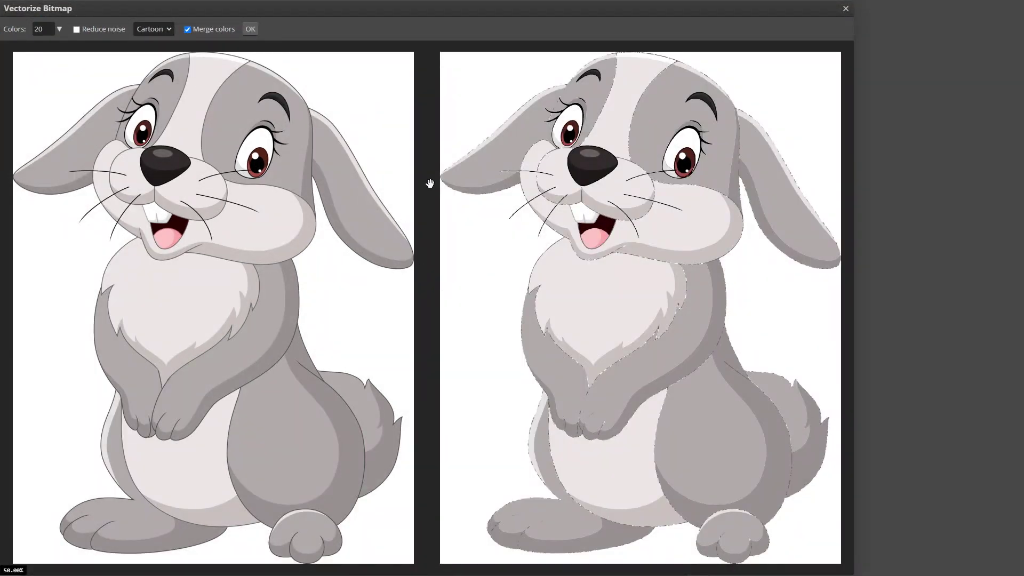
{"action": "left_click", "coordinate": [60, 30]}
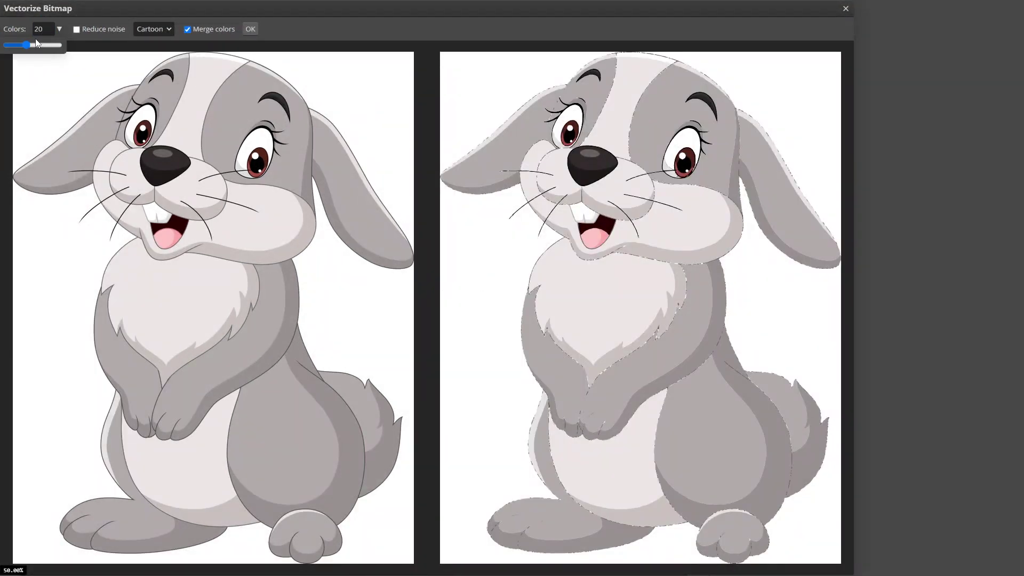
{"action": "left_click", "coordinate": [61, 30]}
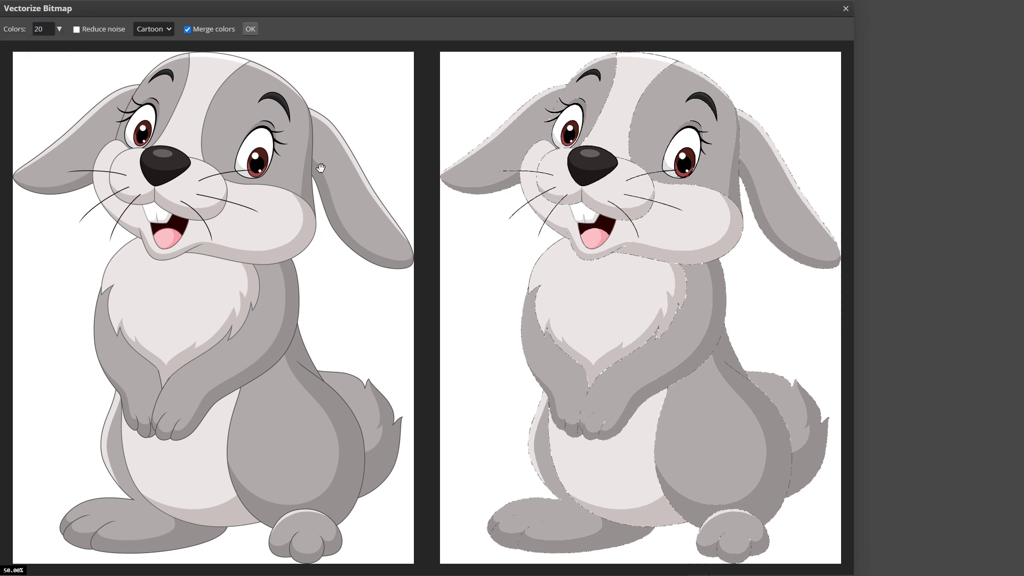
{"action": "left_click", "coordinate": [76, 30]}
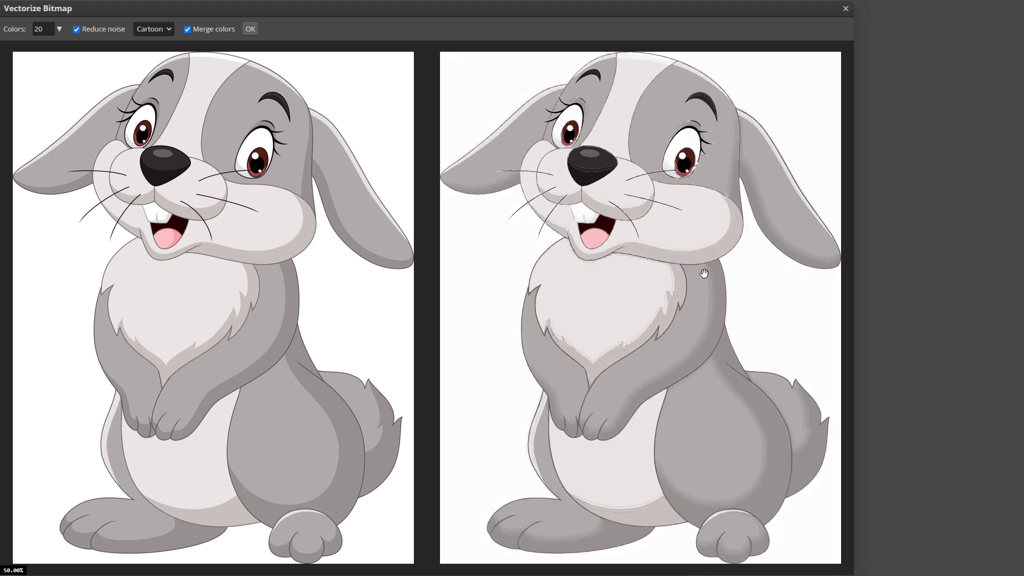
{"action": "left_click", "coordinate": [154, 28]}
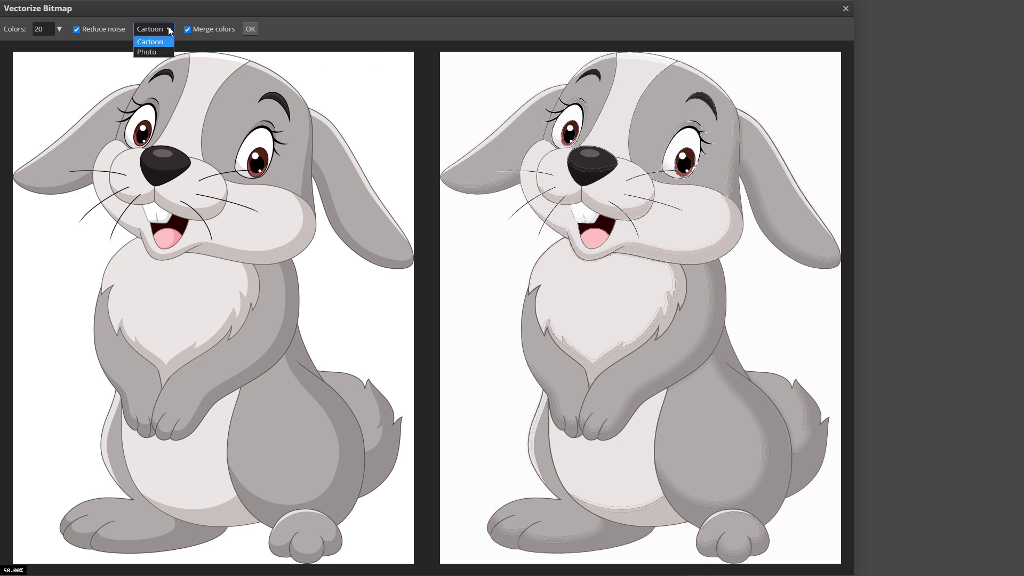
{"action": "left_click", "coordinate": [169, 29]}
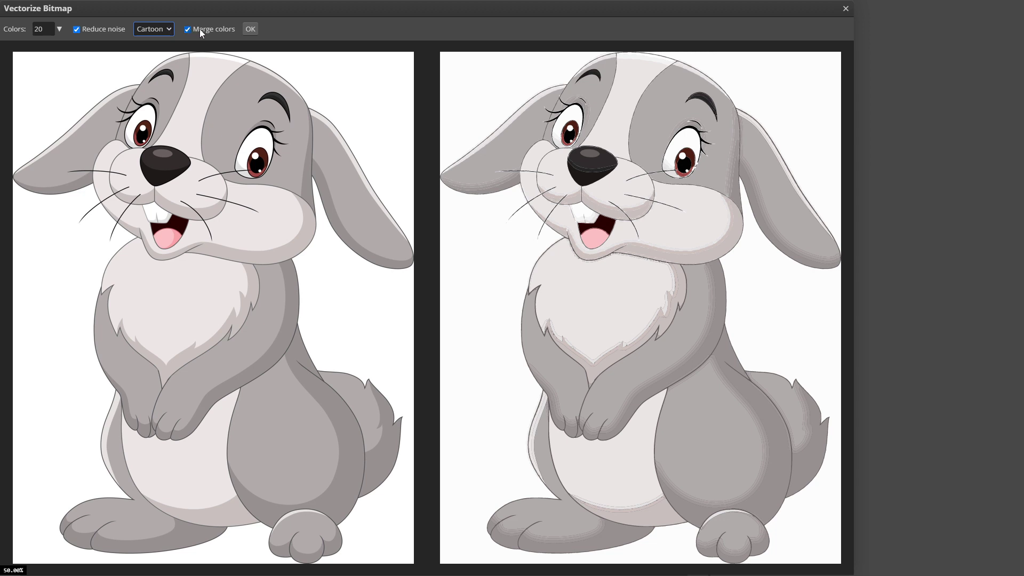
{"action": "left_click", "coordinate": [249, 28]}
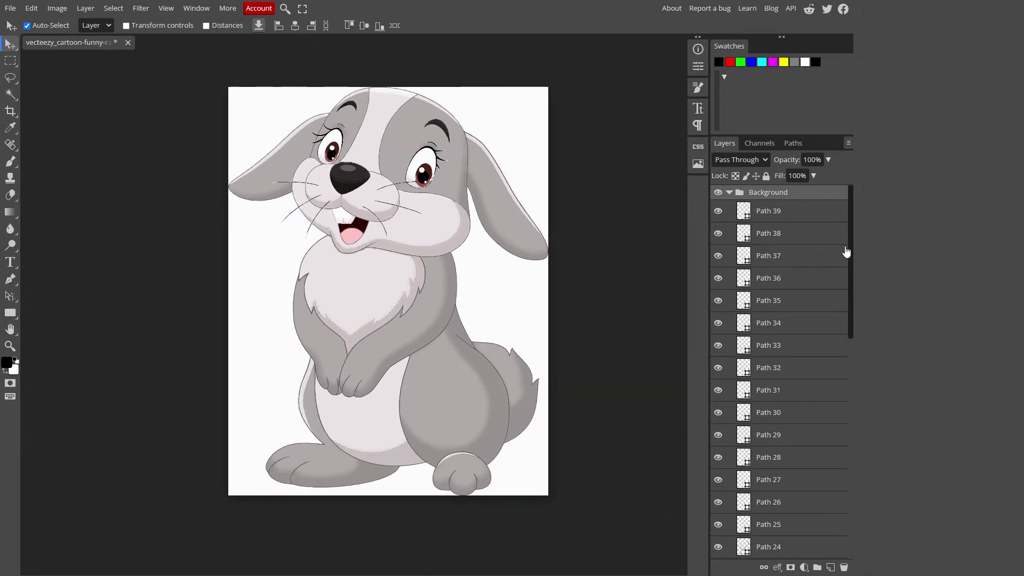
Hide and reshow Path 18, Path 11 and Path 9 to check them, then collapse the Background group
{"action": "left_click_drag", "start_coordinate": [849, 244], "coordinate": [851, 441]}
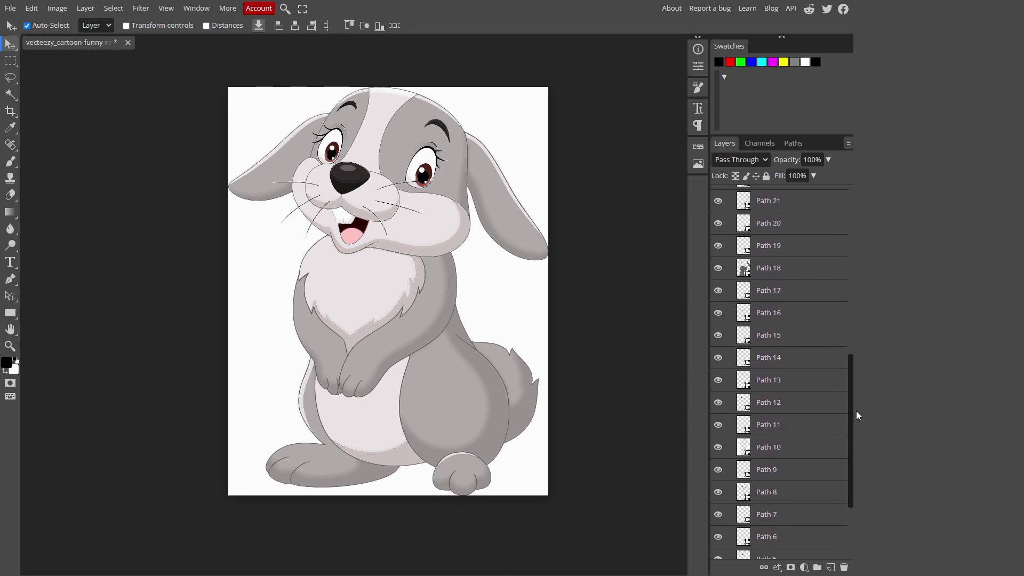
{"action": "left_click", "coordinate": [718, 268]}
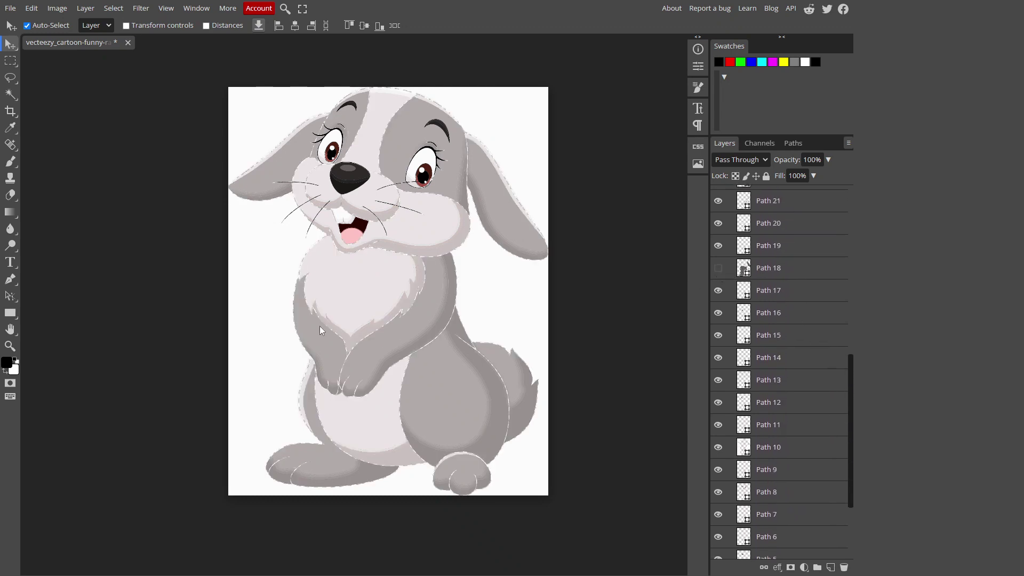
{"action": "left_click", "coordinate": [719, 268]}
{"action": "scroll", "coordinate": [721, 274], "scroll_direction": "down", "scroll_amount": 3}
{"action": "left_click", "coordinate": [718, 301]}
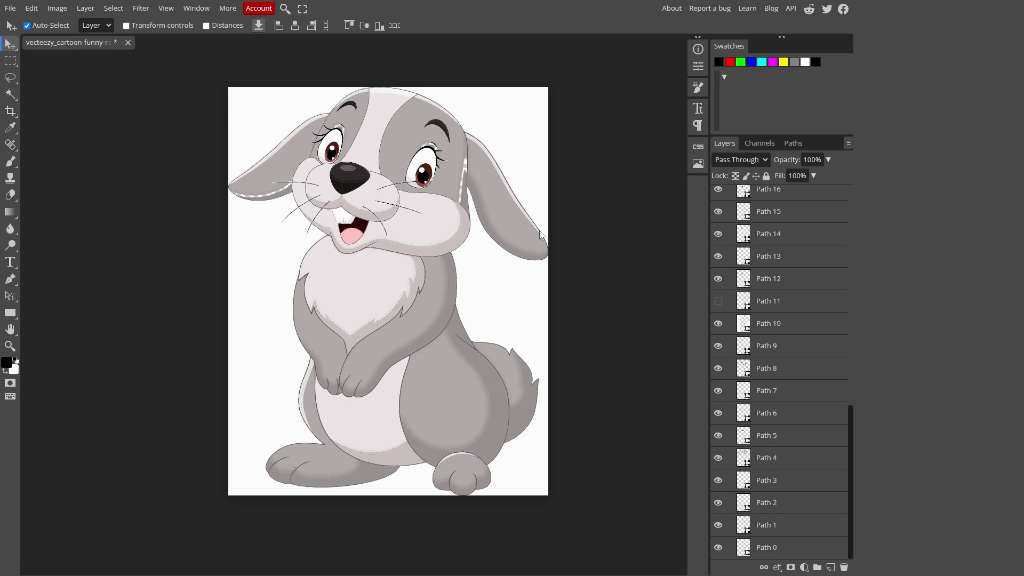
{"action": "left_click", "coordinate": [718, 301]}
{"action": "left_click", "coordinate": [718, 347]}
{"action": "left_click", "coordinate": [718, 346]}
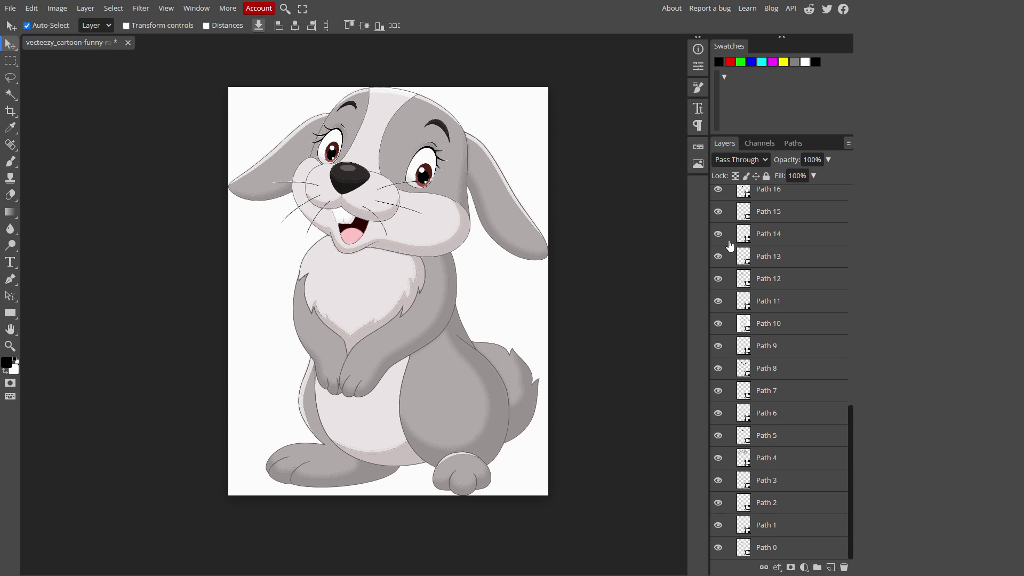
{"action": "scroll", "coordinate": [728, 243], "scroll_direction": "up", "scroll_amount": 5}
{"action": "left_click", "coordinate": [729, 193]}
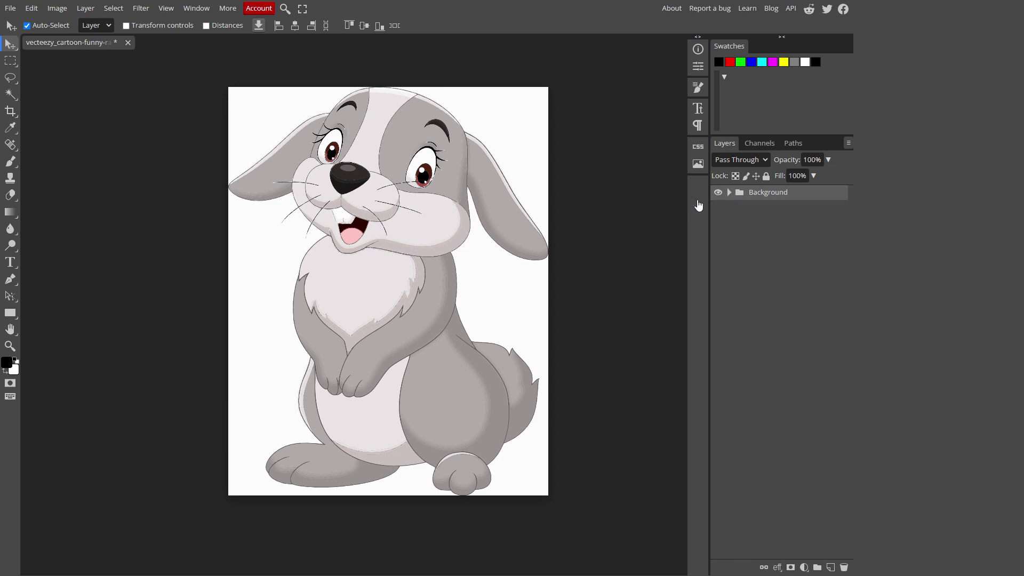
Export the rabbit as an SVG through Save for web, then drag the fish image in
{"action": "left_click", "coordinate": [10, 8]}
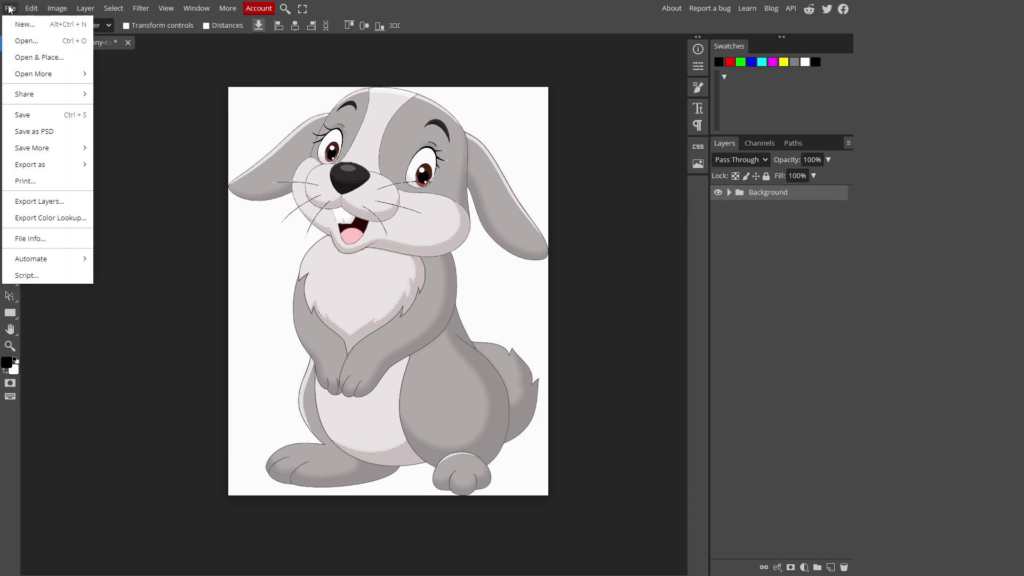
{"action": "mouse_move", "coordinate": [60, 167]}
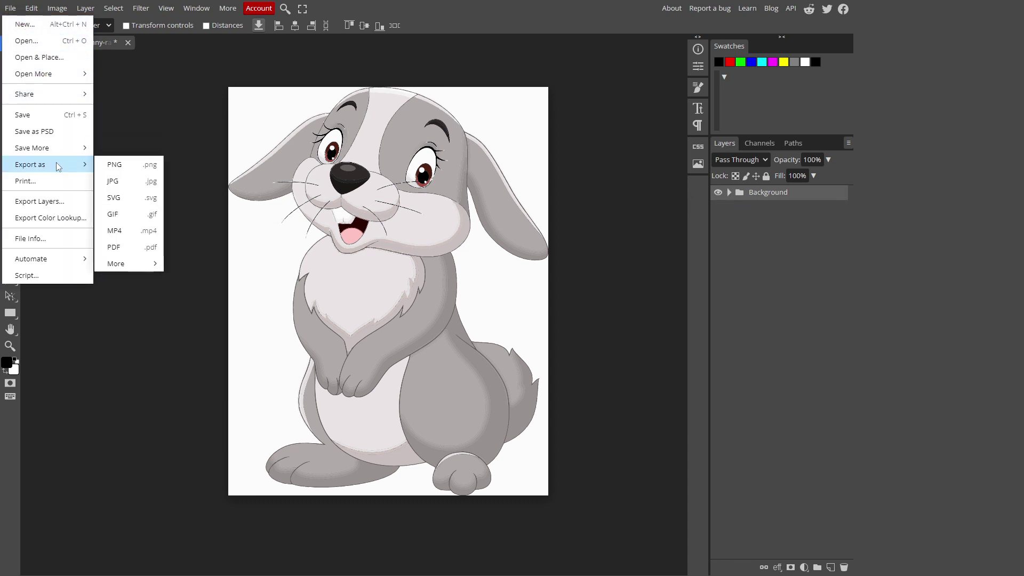
{"action": "left_click", "coordinate": [130, 205]}
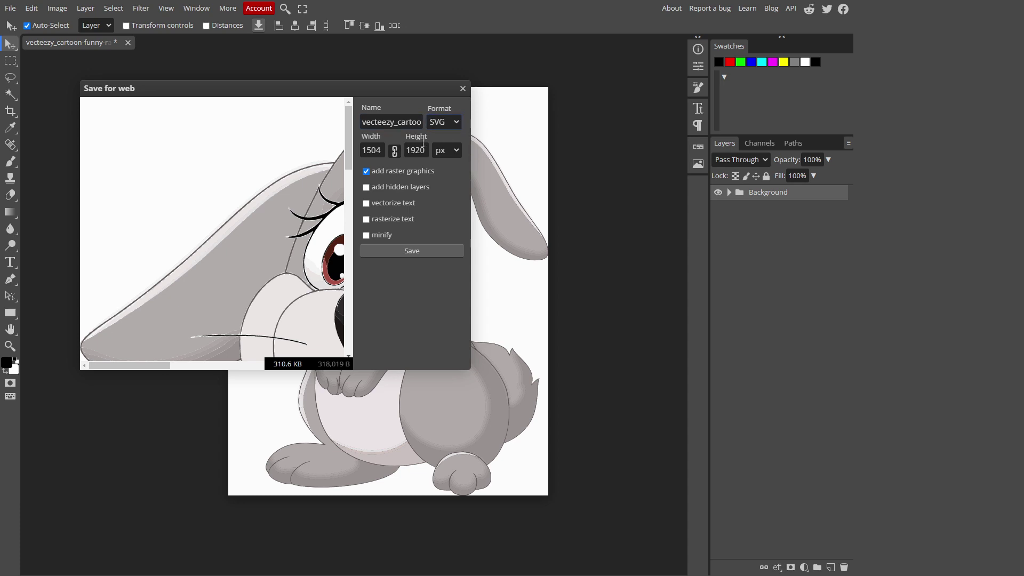
{"action": "left_click", "coordinate": [416, 253]}
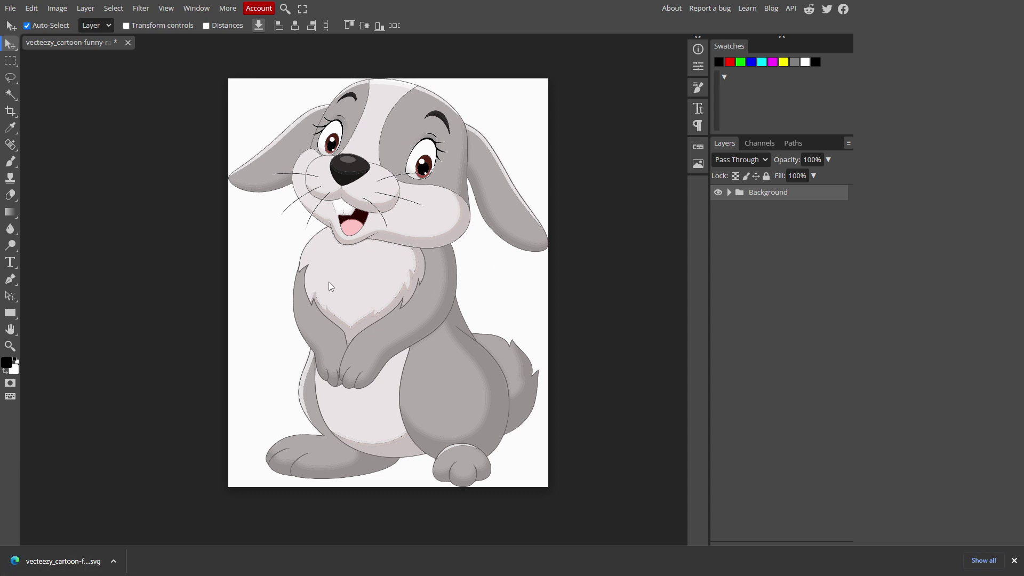
{"action": "left_click_drag", "start_coordinate": [280, 133], "coordinate": [168, 42]}
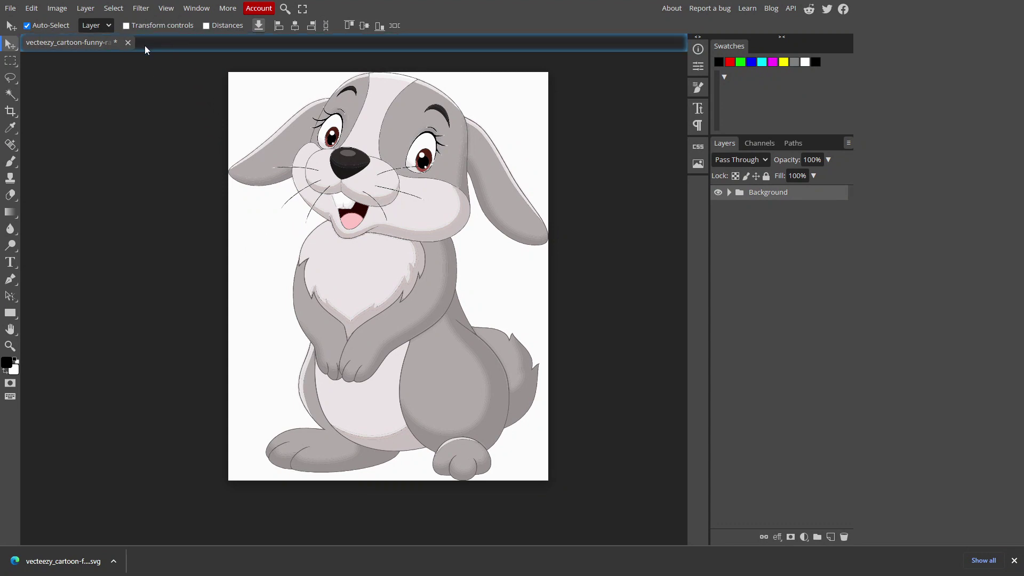
Close the rabbit document, discarding its unsaved changes
{"action": "left_click", "coordinate": [127, 43]}
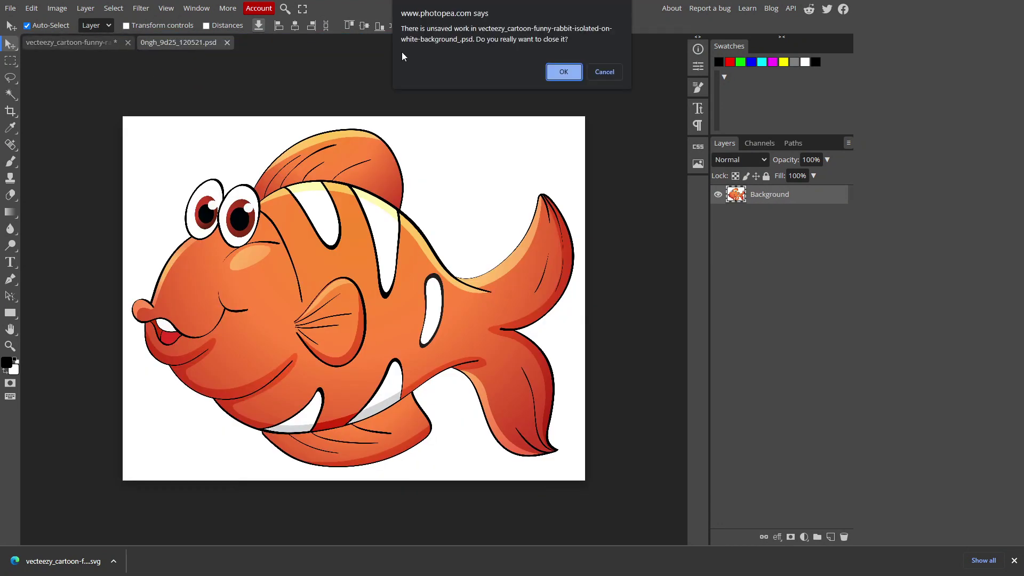
{"action": "left_click", "coordinate": [564, 72]}
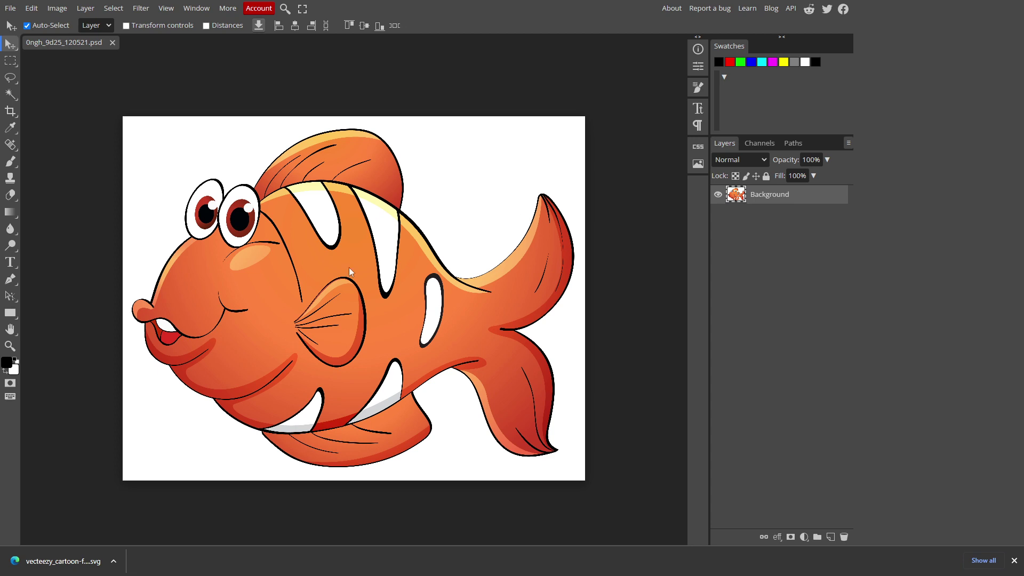
{"action": "left_click", "coordinate": [57, 8]}
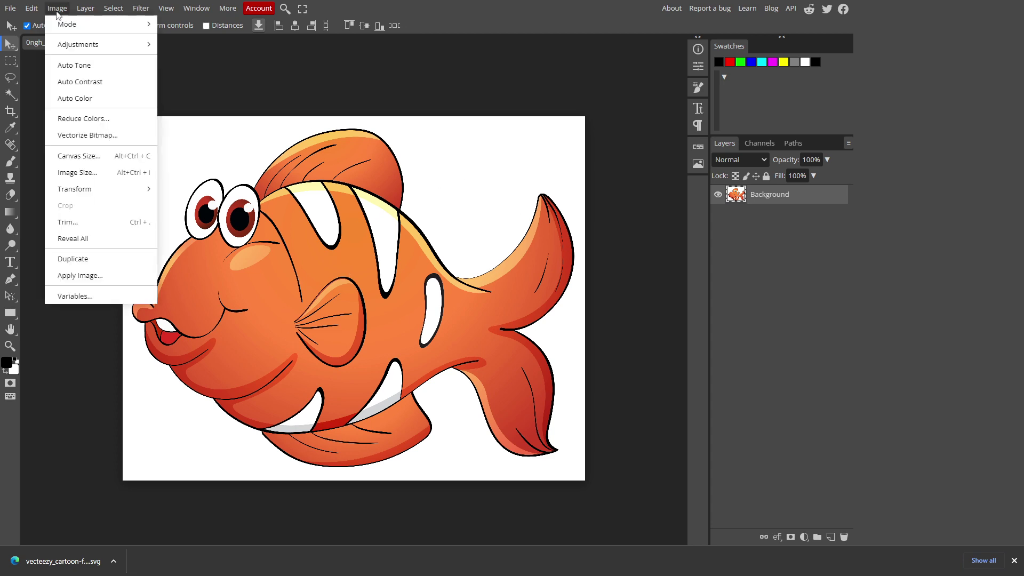
Vectorize the fish bitmap with 20 colors, Cartoon mode and Merge colors
{"action": "left_click", "coordinate": [87, 138]}
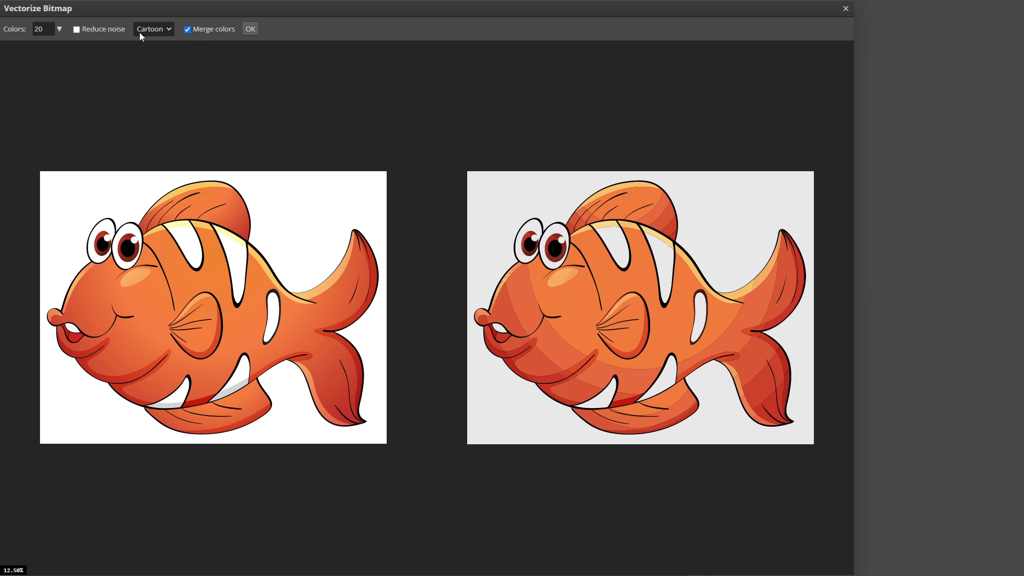
{"action": "left_click", "coordinate": [255, 29]}
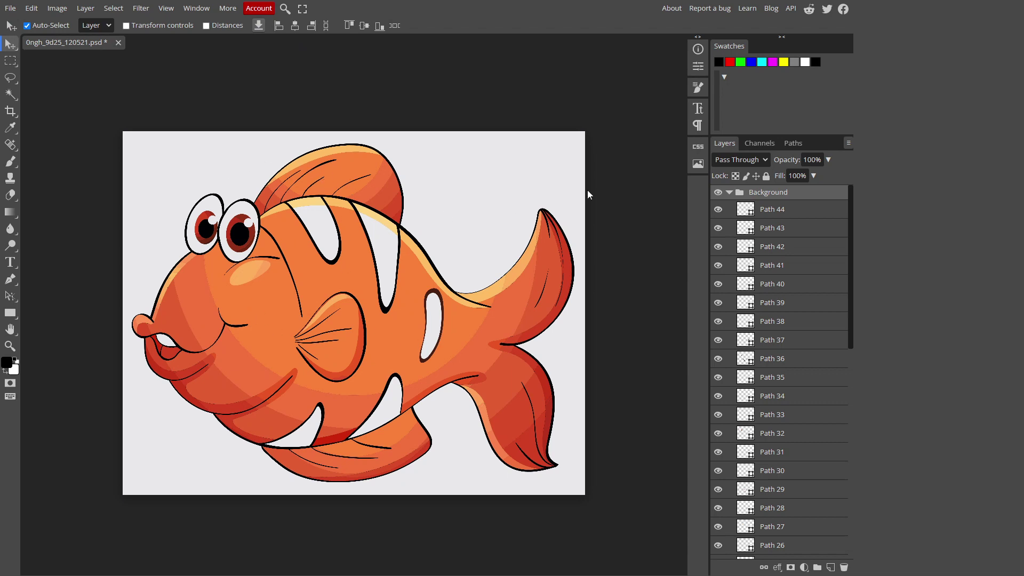
{"action": "left_click_drag", "start_coordinate": [850, 230], "coordinate": [850, 447]}
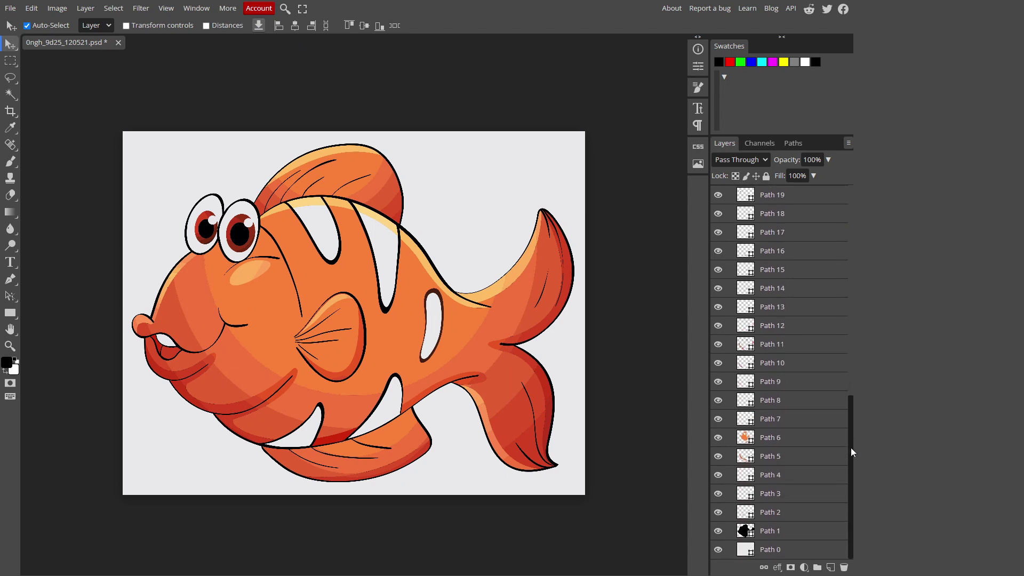
{"action": "left_click", "coordinate": [718, 438]}
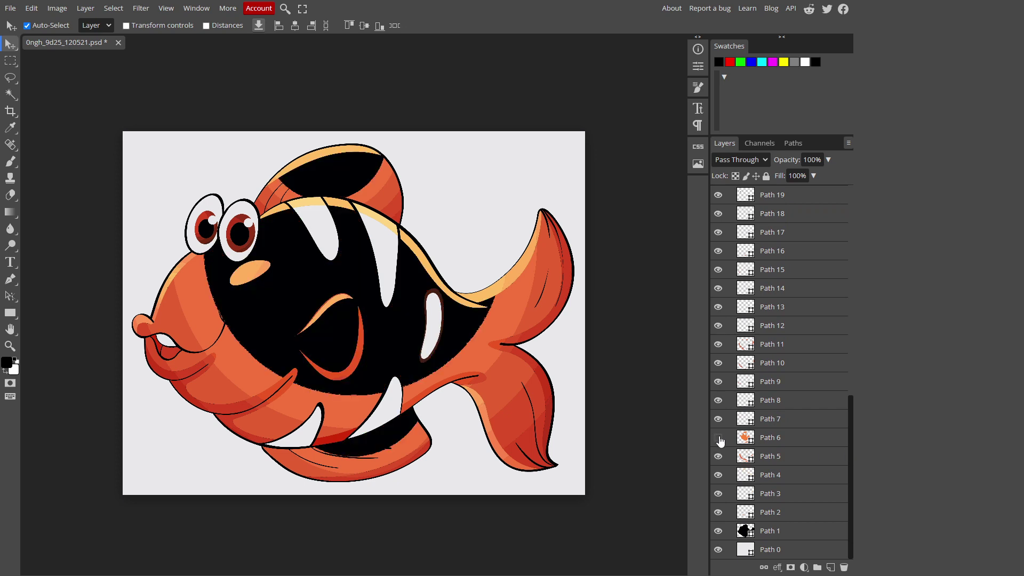
{"action": "left_click", "coordinate": [719, 438]}
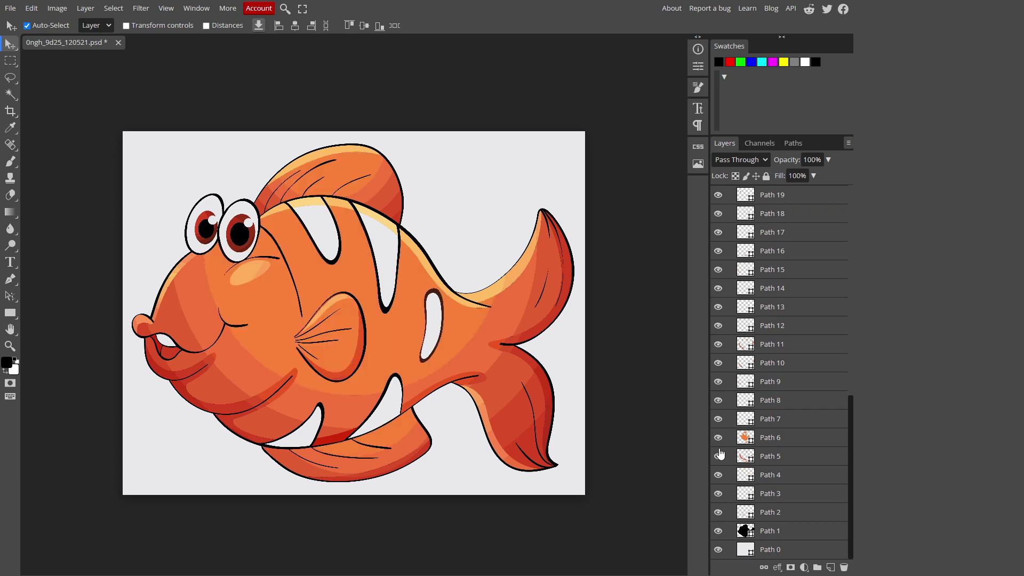
{"action": "left_click", "coordinate": [719, 531]}
{"action": "left_click", "coordinate": [719, 531]}
{"action": "left_click", "coordinate": [719, 532]}
{"action": "left_click", "coordinate": [718, 531]}
{"action": "left_click", "coordinate": [14, 10]}
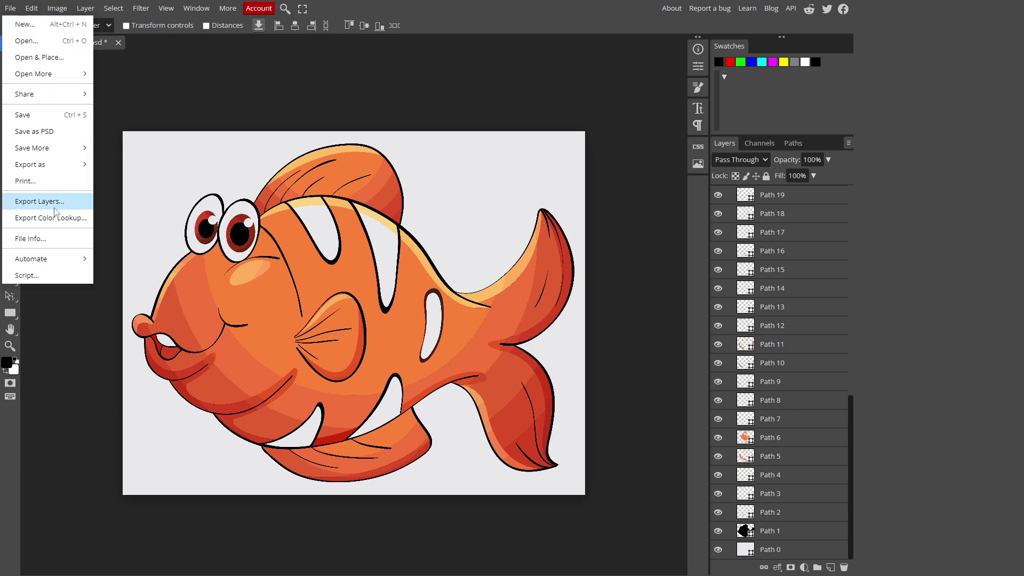
Export the fish as the SVG file 0ngh_9d25_120521.svg and dismiss the download notice
{"action": "mouse_move", "coordinate": [56, 172]}
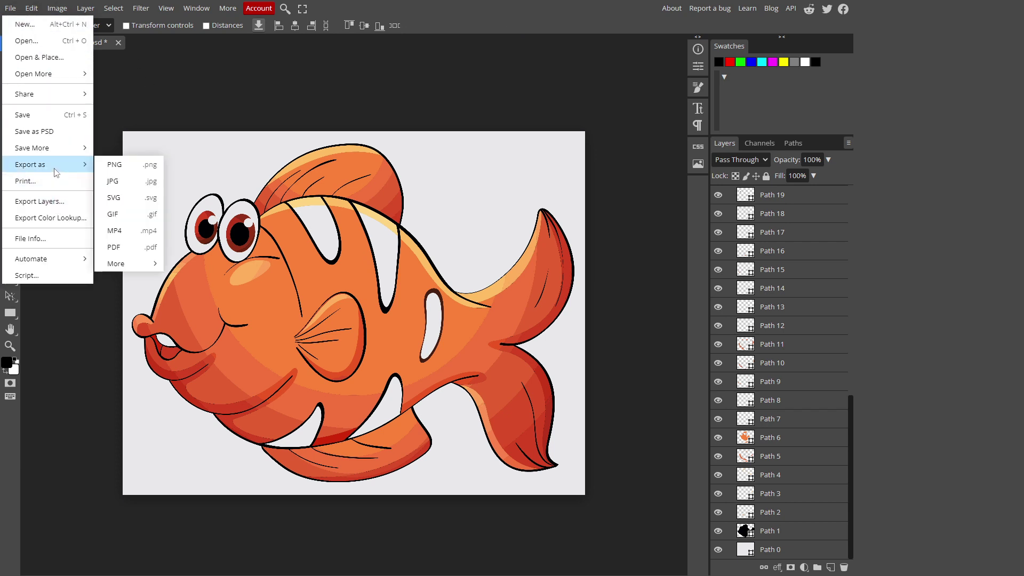
{"action": "left_click", "coordinate": [114, 197]}
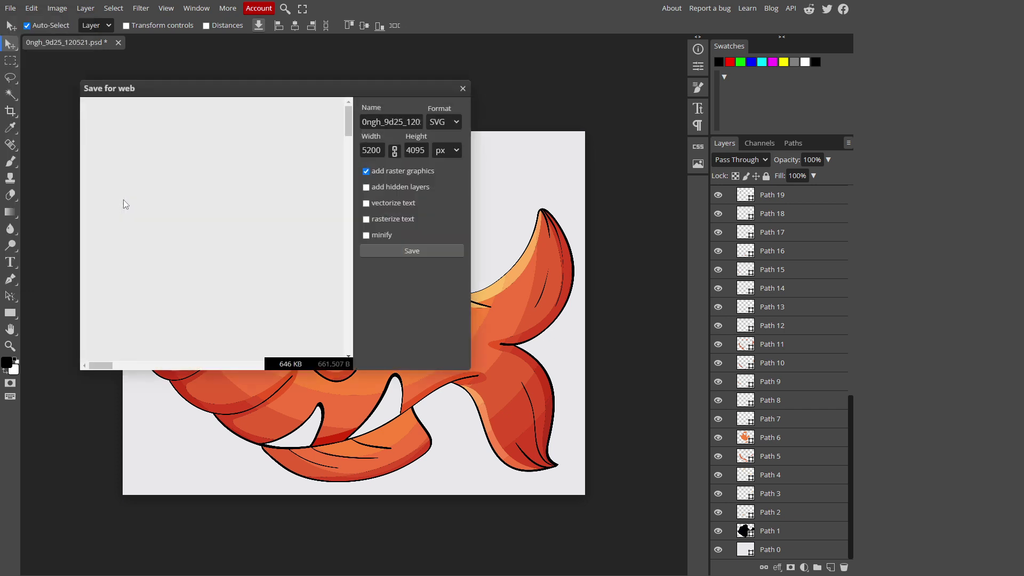
{"action": "left_click", "coordinate": [416, 253]}
{"action": "left_click", "coordinate": [667, 265]}
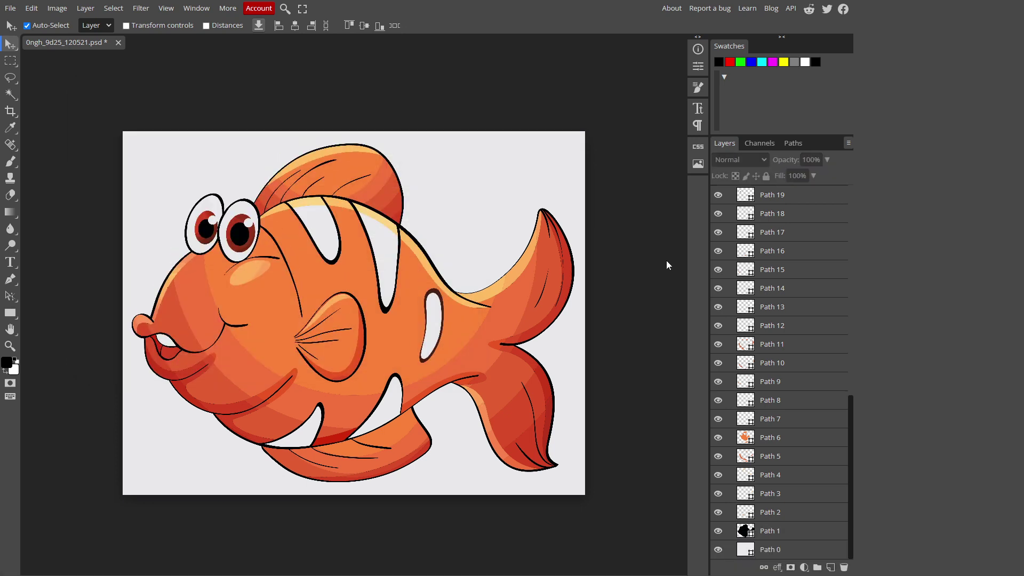